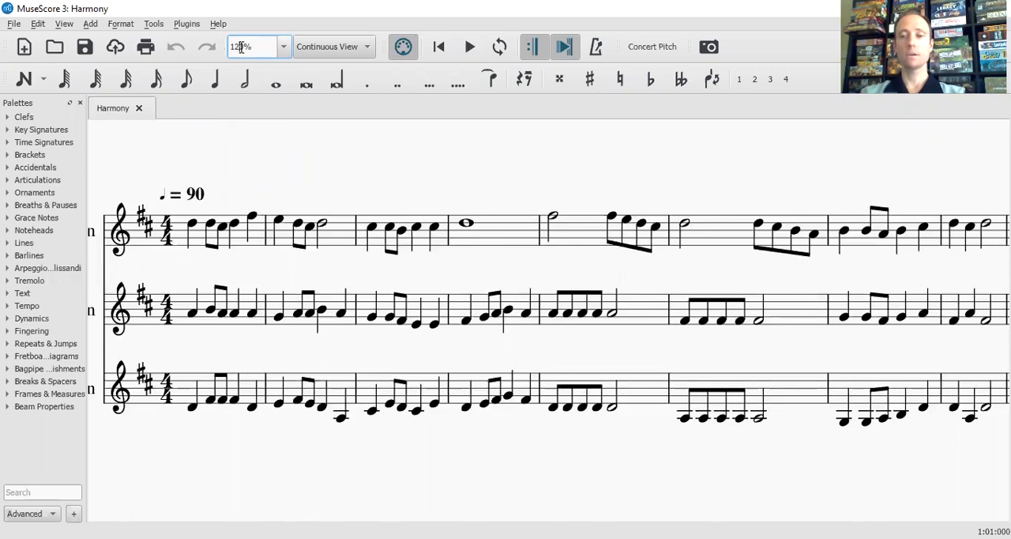
# Set the score zoom to 120% and play the three violin parts from the beginning
pyautogui.press('Return')
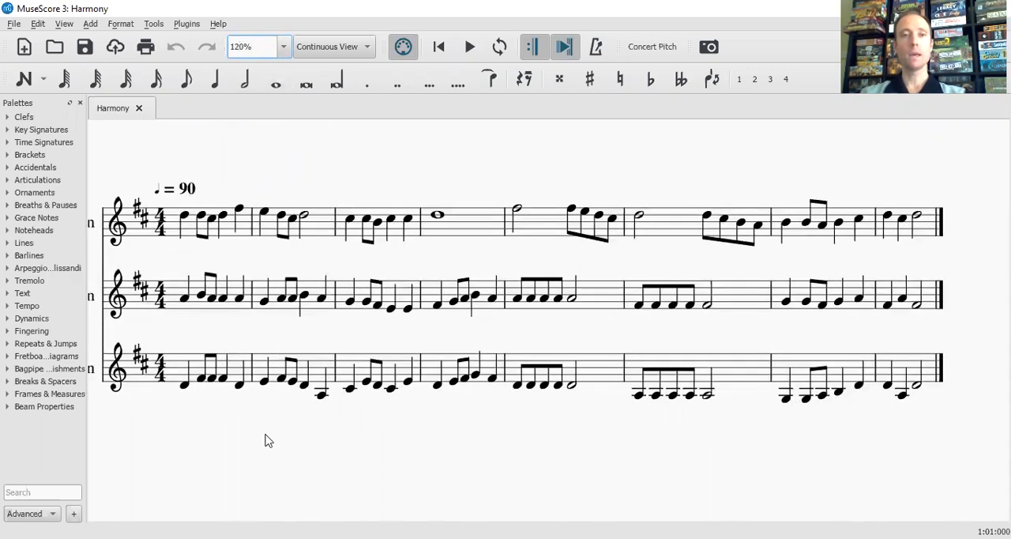
pyautogui.hscroll(-1, 265, 434)
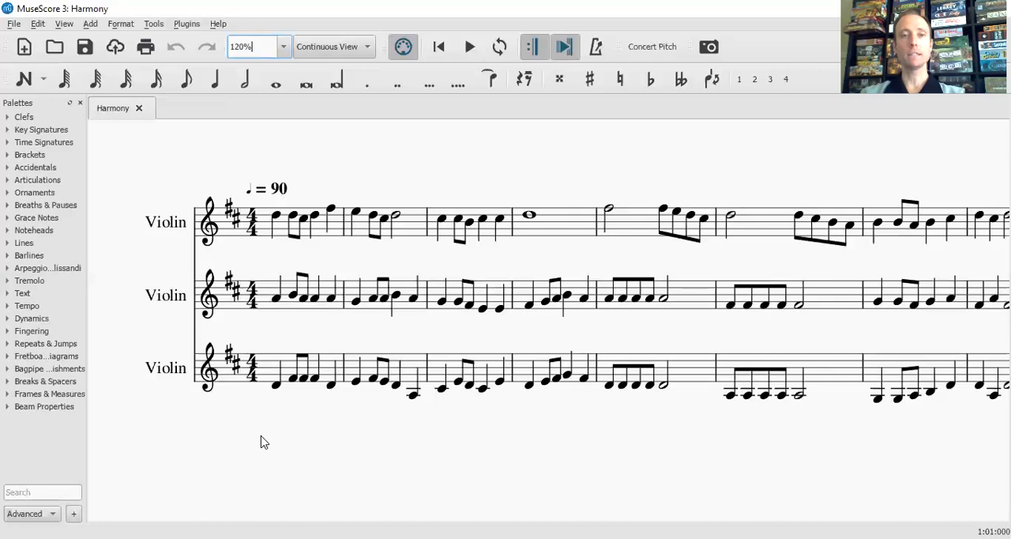
pyautogui.hscroll(1, 262, 441)
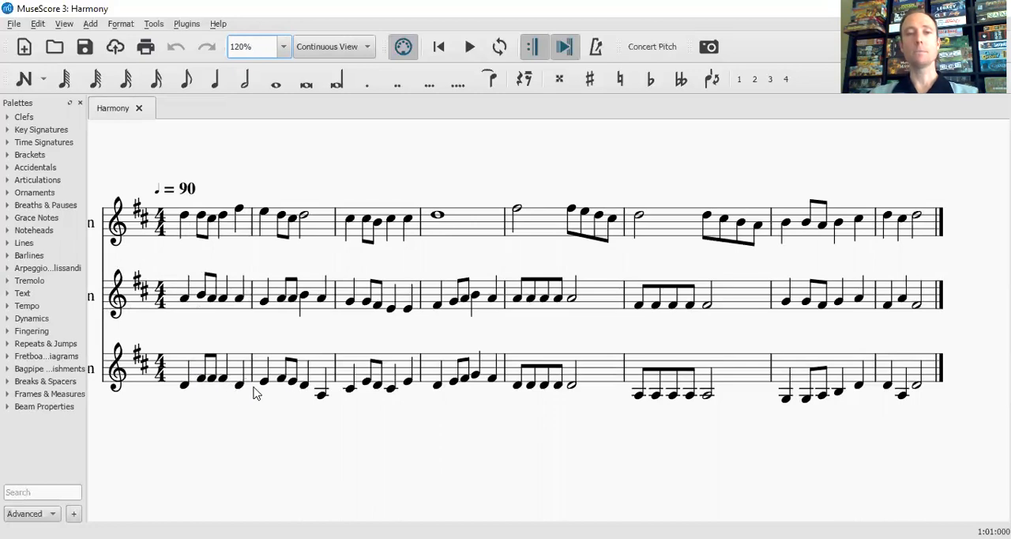
pyautogui.click(441, 49)
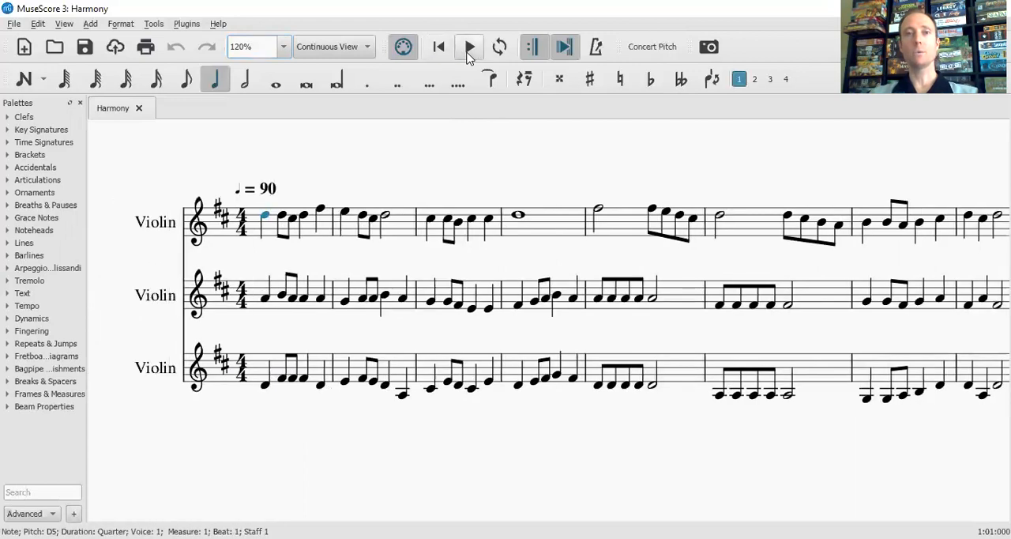
pyautogui.click(470, 48)
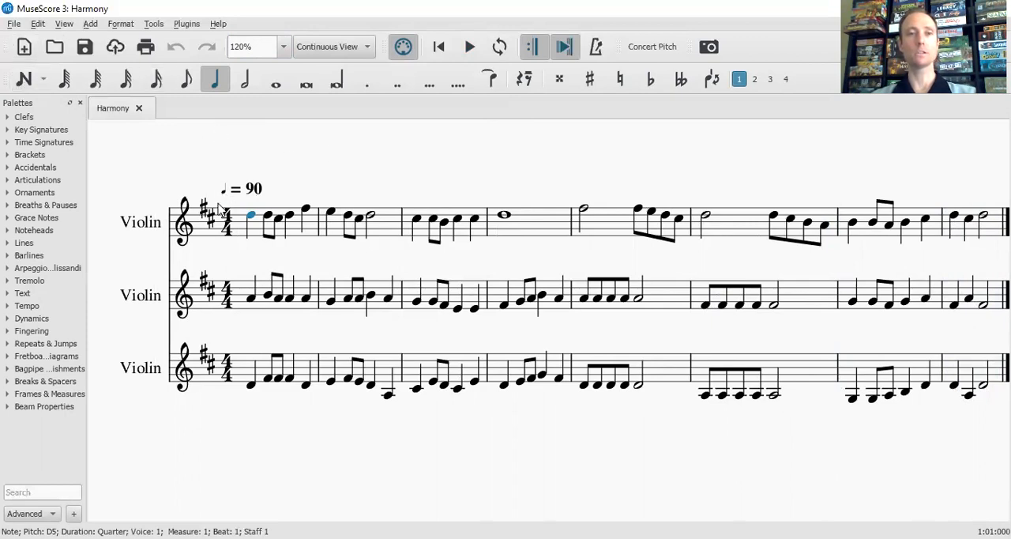
# Insert one empty measure before the first measure of the score
pyautogui.click(254, 235)
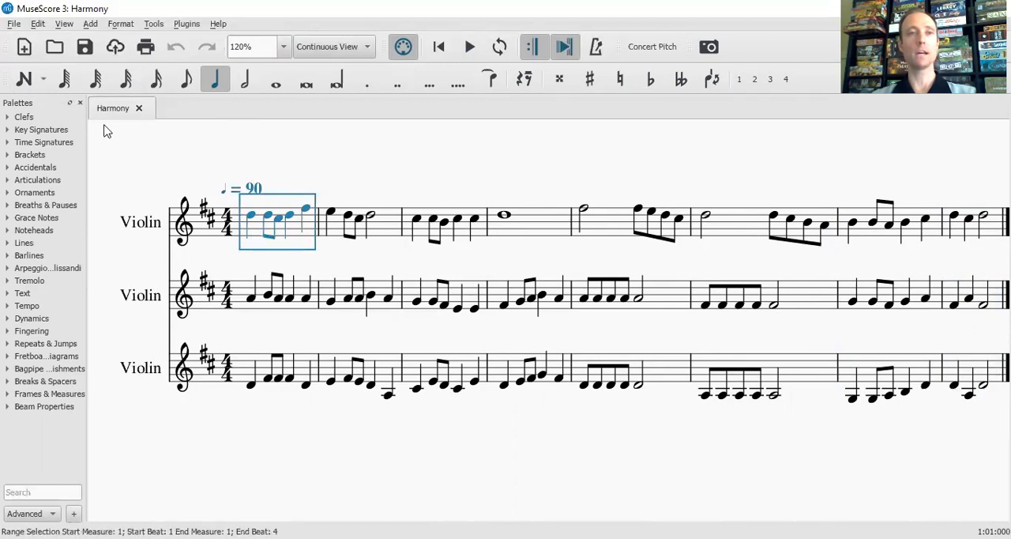
pyautogui.click(90, 25)
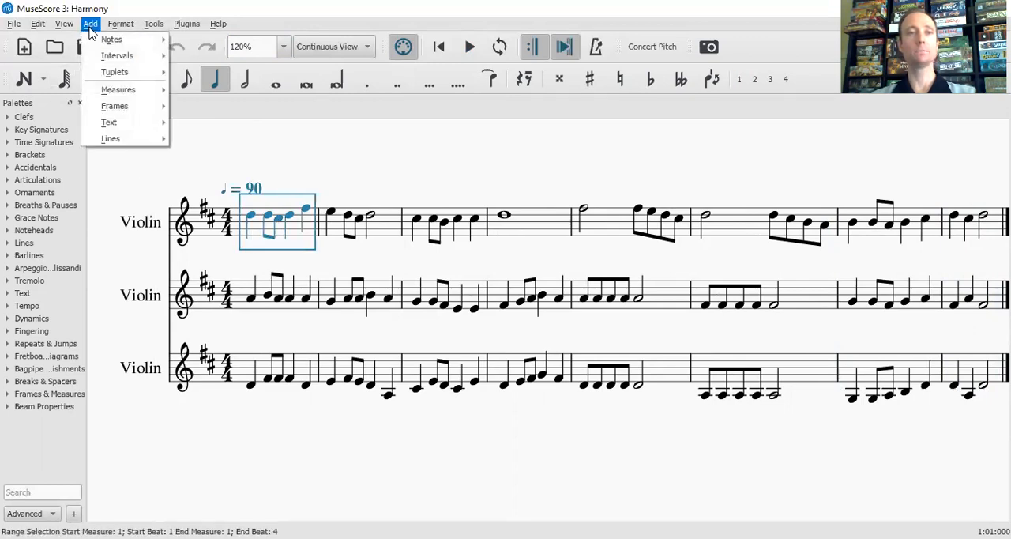
pyautogui.moveTo(105, 92)
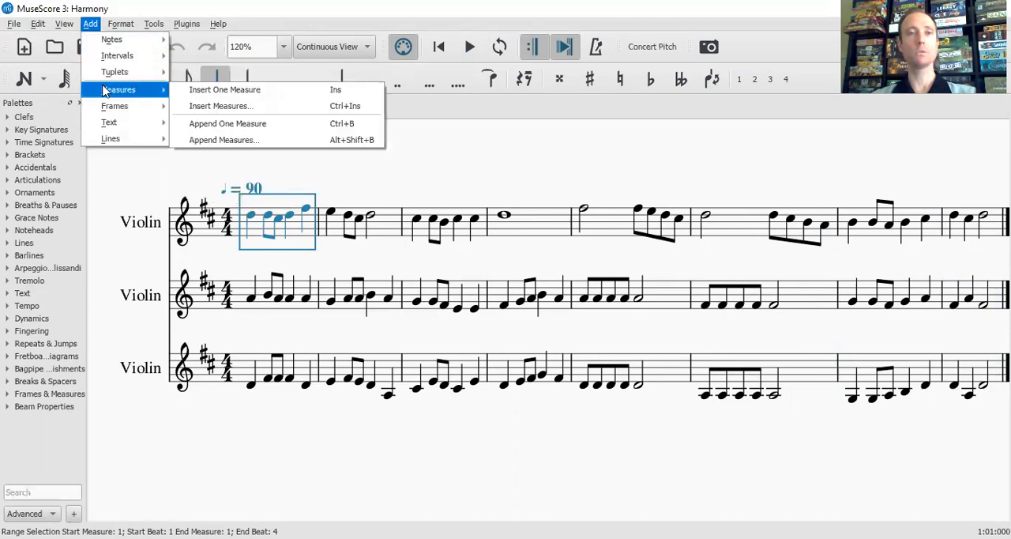
pyautogui.click(201, 95)
# Add a quarter note = 90 tempo marking to the empty first measure and delete the tempo marking in measure 2
pyautogui.click(251, 233)
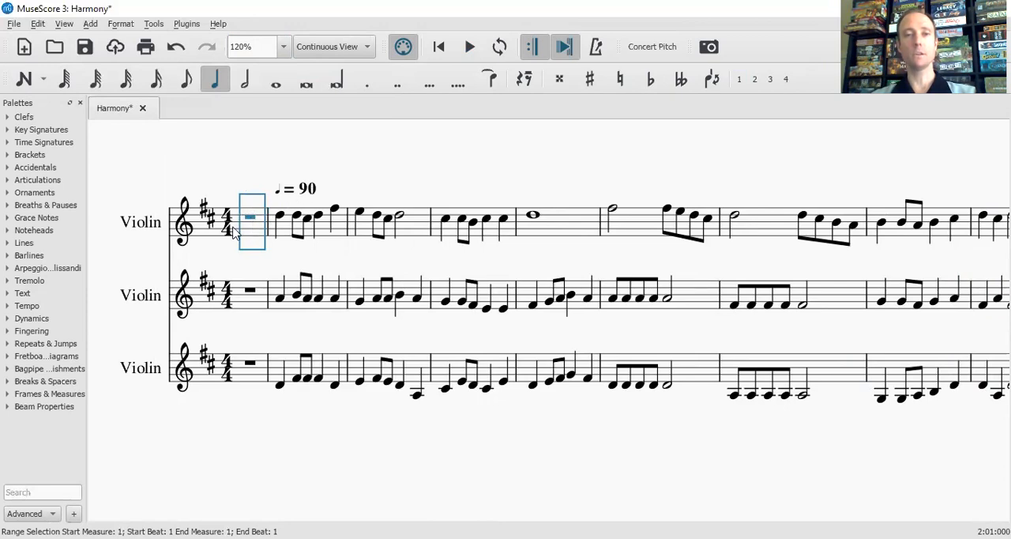
pyautogui.click(26, 306)
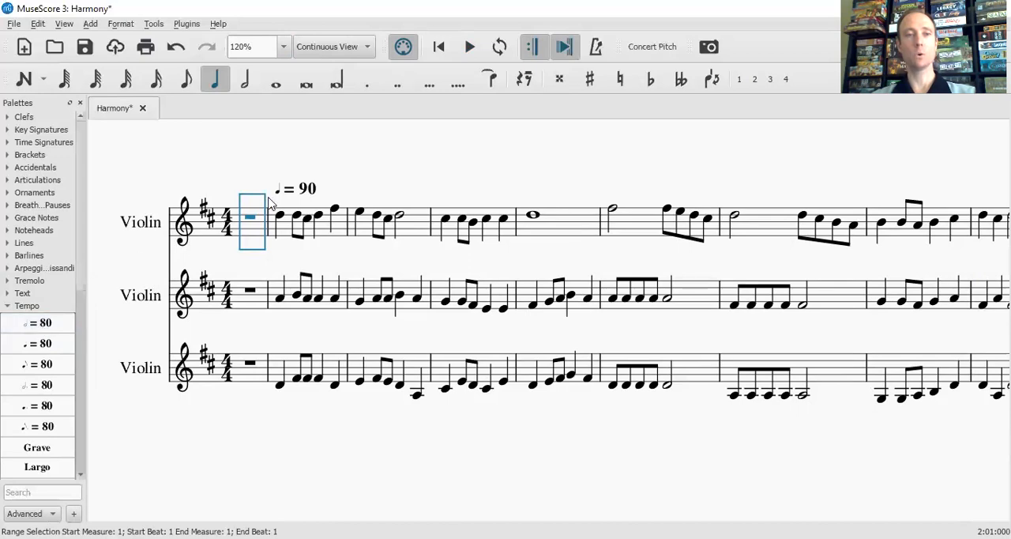
pyautogui.click(49, 344)
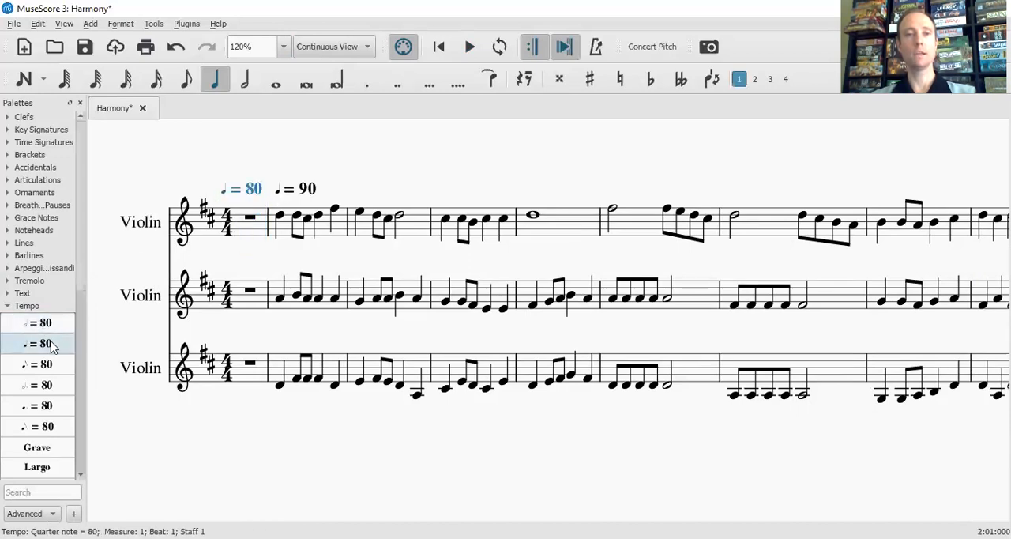
pyautogui.doubleClick(253, 190)
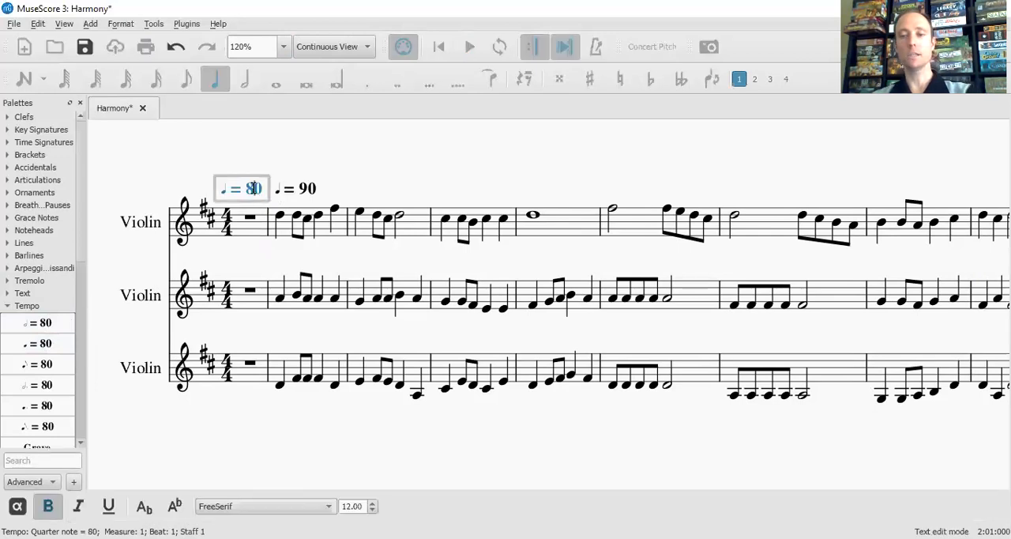
pyautogui.press('BackSpace')
pyautogui.write('90')
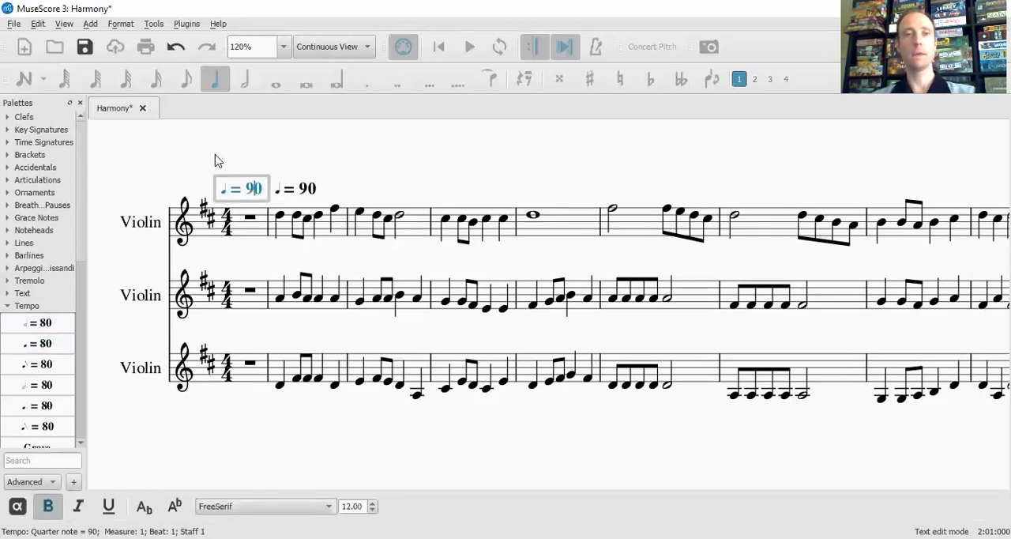
pyautogui.click(181, 183)
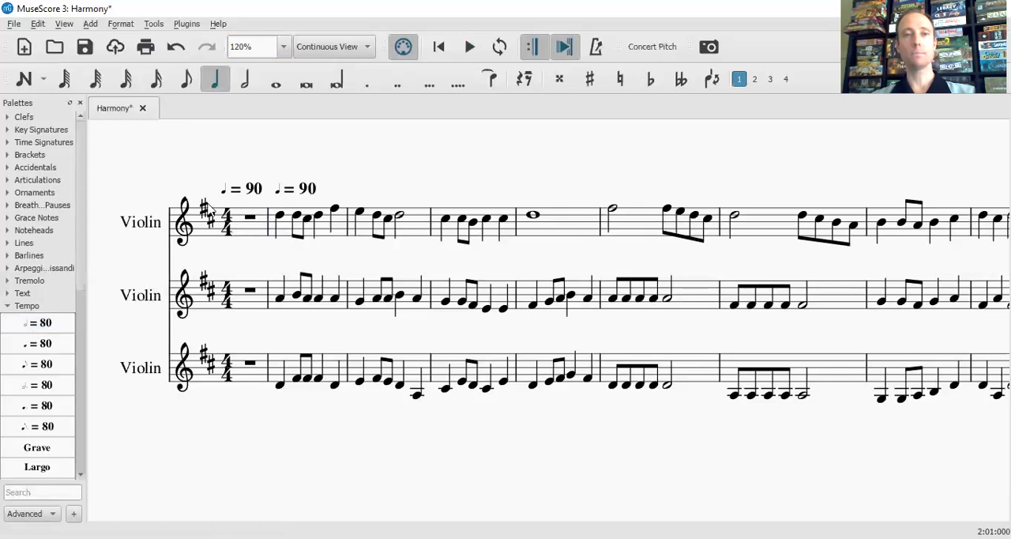
pyautogui.click(307, 190)
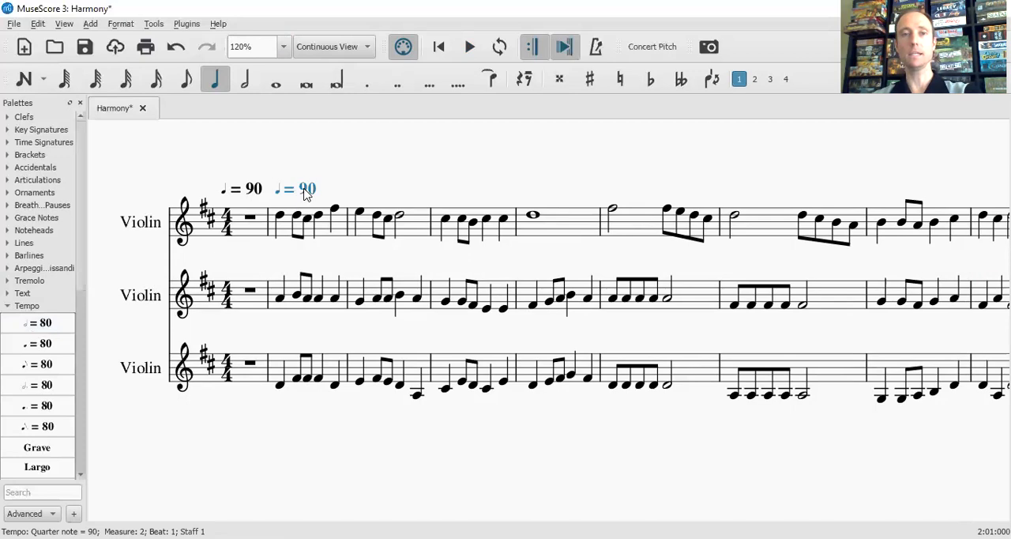
pyautogui.press('Delete')
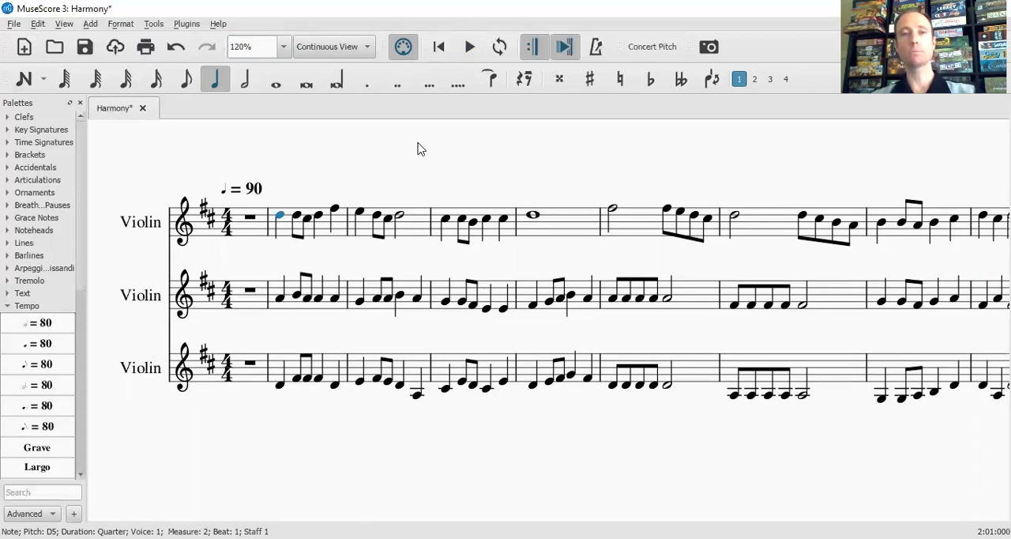
# Add a Wood Blocks instrument from Percussion - Unpitched below the three violins
pyautogui.press('i')
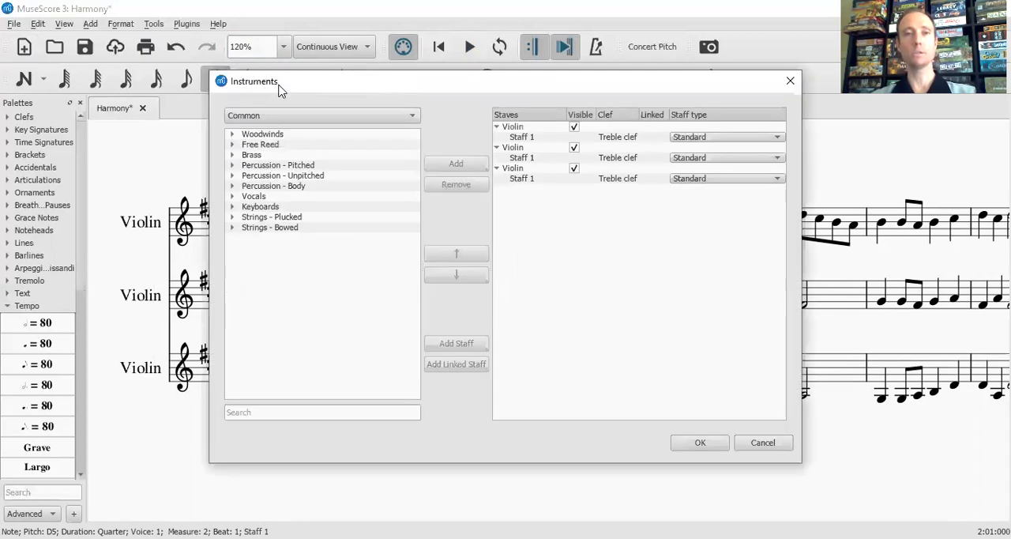
pyautogui.doubleClick(293, 177)
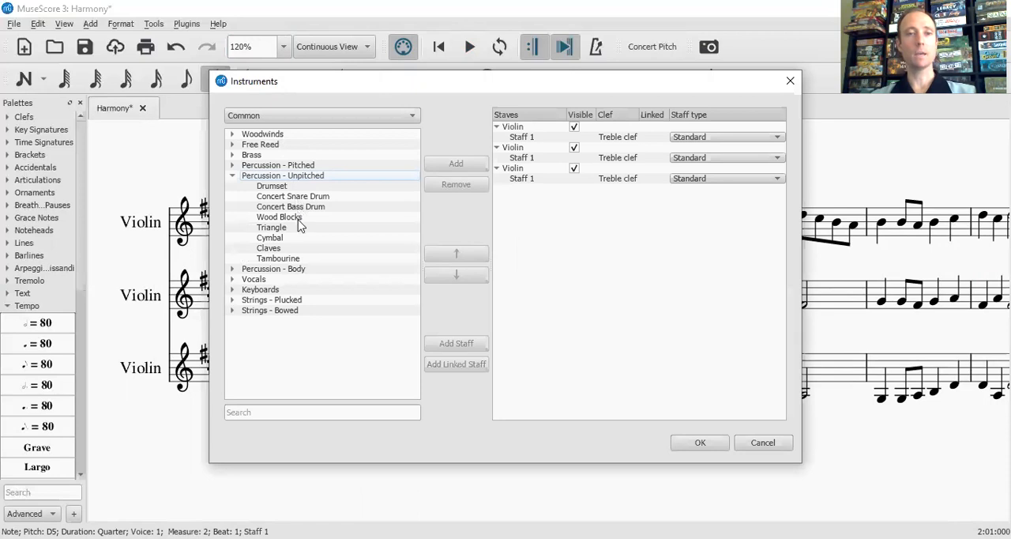
pyautogui.doubleClick(297, 218)
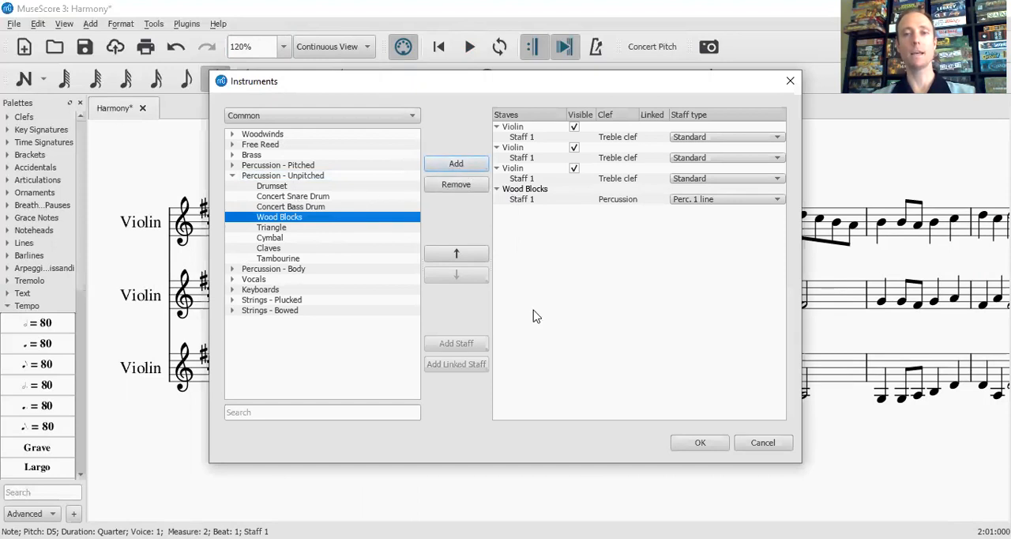
pyautogui.click(700, 443)
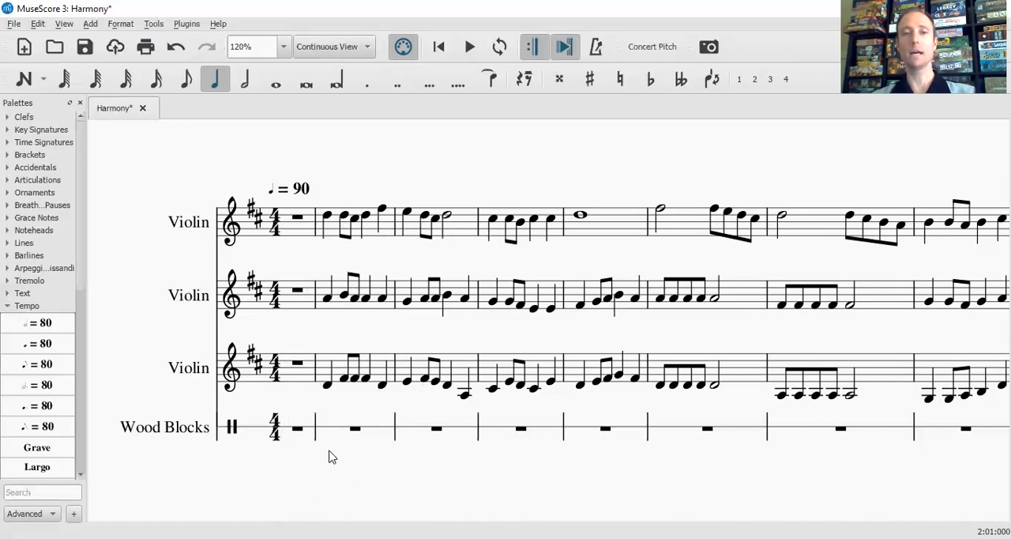
# Enter a high wood block count-in in measure 1 of the Wood Blocks staff: two quarters, two eighths and a quarter
pyautogui.click(298, 431)
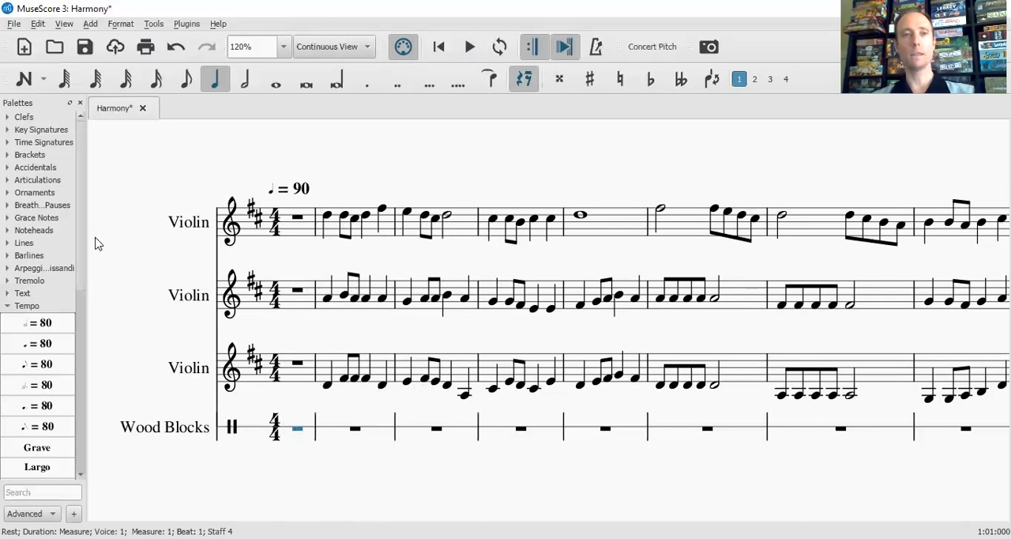
pyautogui.click(24, 82)
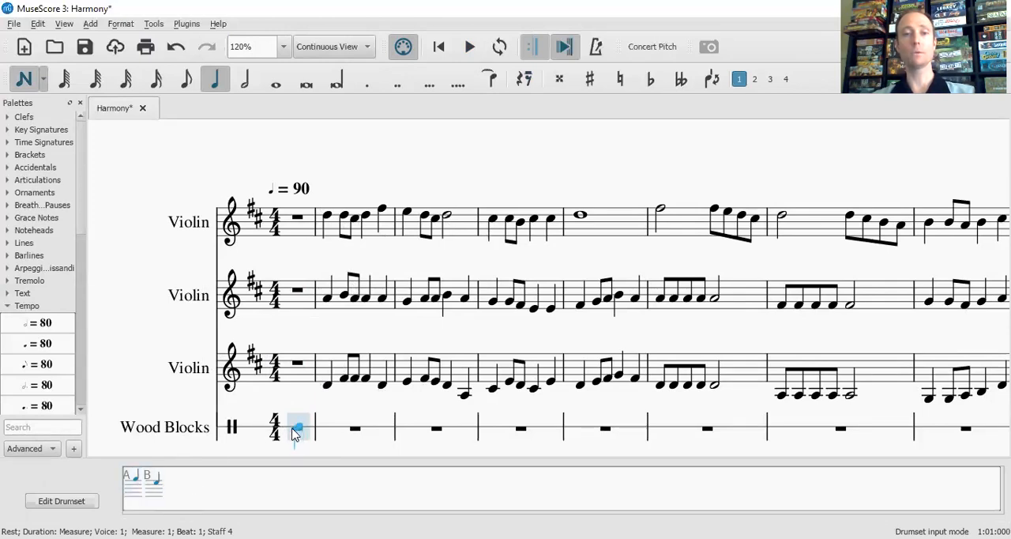
pyautogui.press('a')
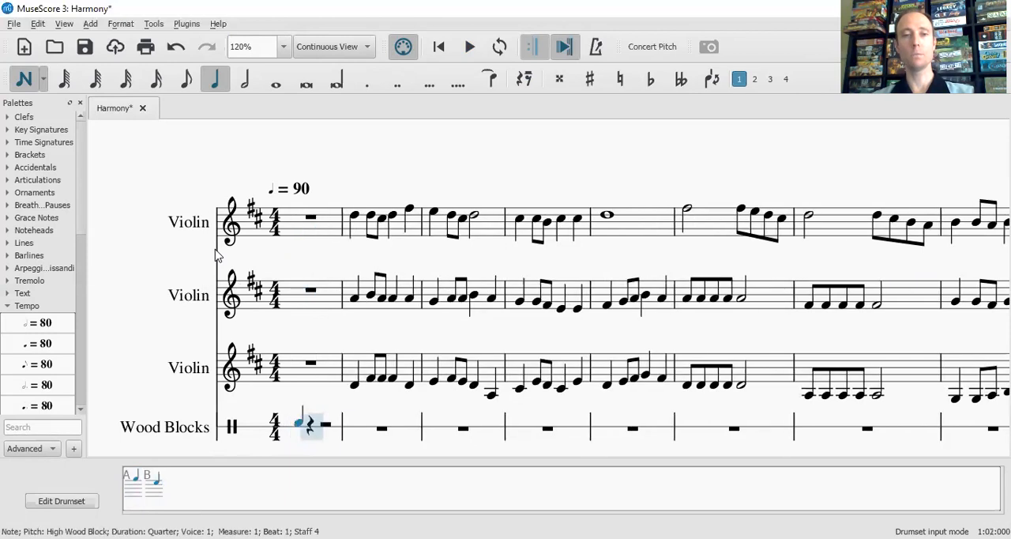
pyautogui.press('a')
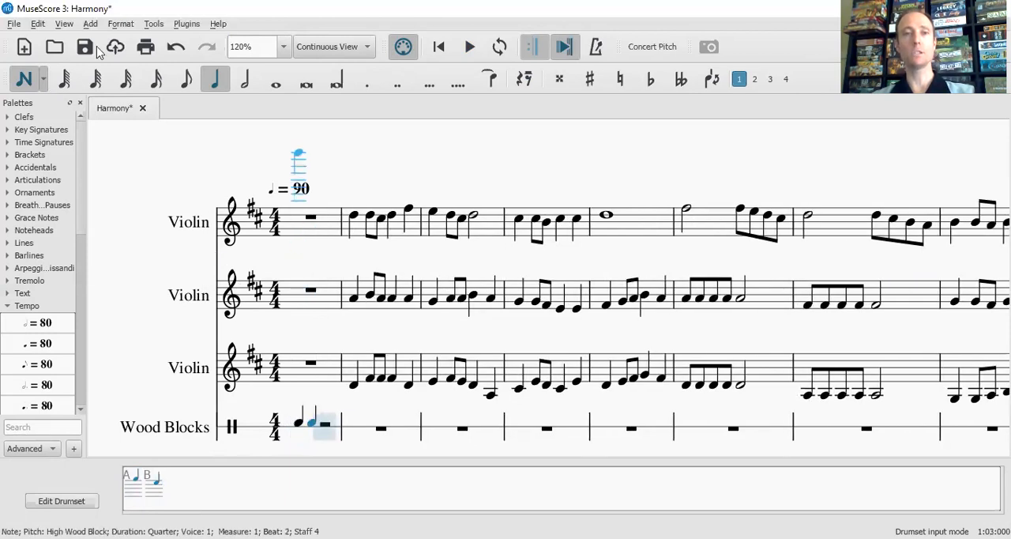
pyautogui.click(181, 82)
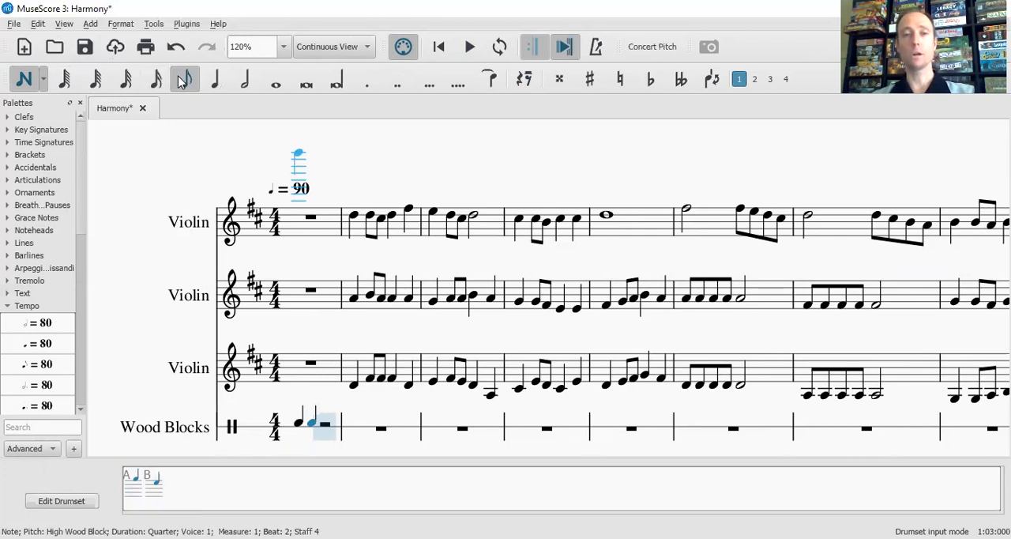
pyautogui.press('a')
pyautogui.press('a')
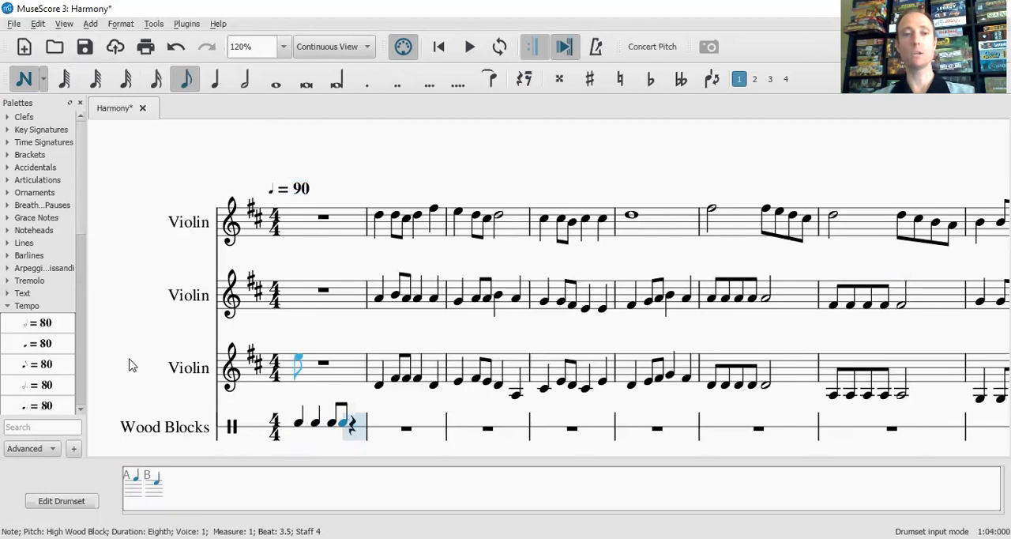
pyautogui.click(211, 90)
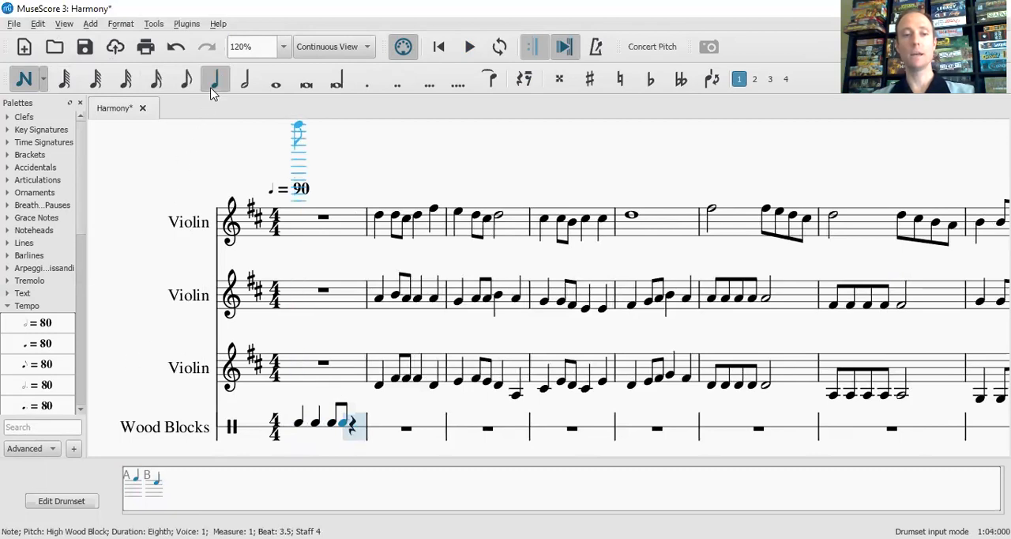
pyautogui.press('a')
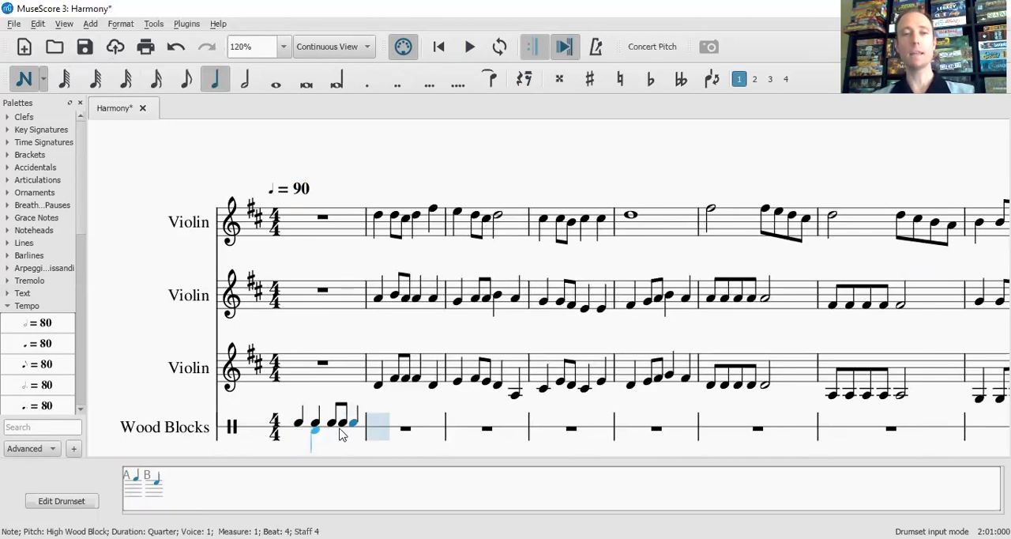
# Fill measures 2 to 9 of the Wood Blocks staff with high wood block quarter notes on every beat
pyautogui.press('a')
pyautogui.press('a')
pyautogui.press('a')
pyautogui.press('a')
pyautogui.press('a')
pyautogui.press('a')
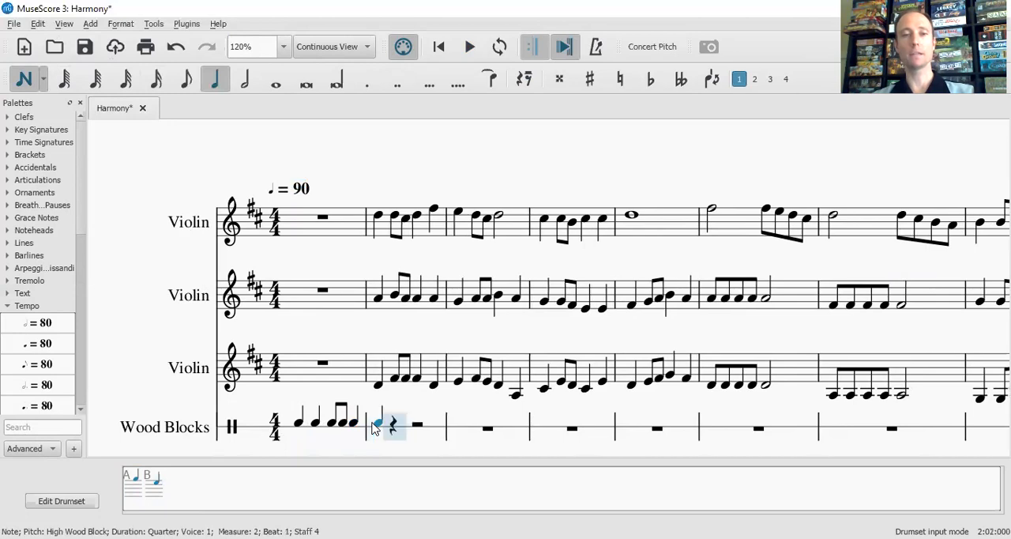
pyautogui.press('a')
pyautogui.press('a')
pyautogui.press('a')
pyautogui.press('a')
pyautogui.press('a')
pyautogui.press('a')
pyautogui.press('a')
pyautogui.press('a')
pyautogui.press('a')
pyautogui.press('a')
pyautogui.press('a')
pyautogui.press('a')
pyautogui.press('a')
pyautogui.press('a')
pyautogui.press('a')
pyautogui.press('a')
pyautogui.press('a')
pyautogui.press('a')
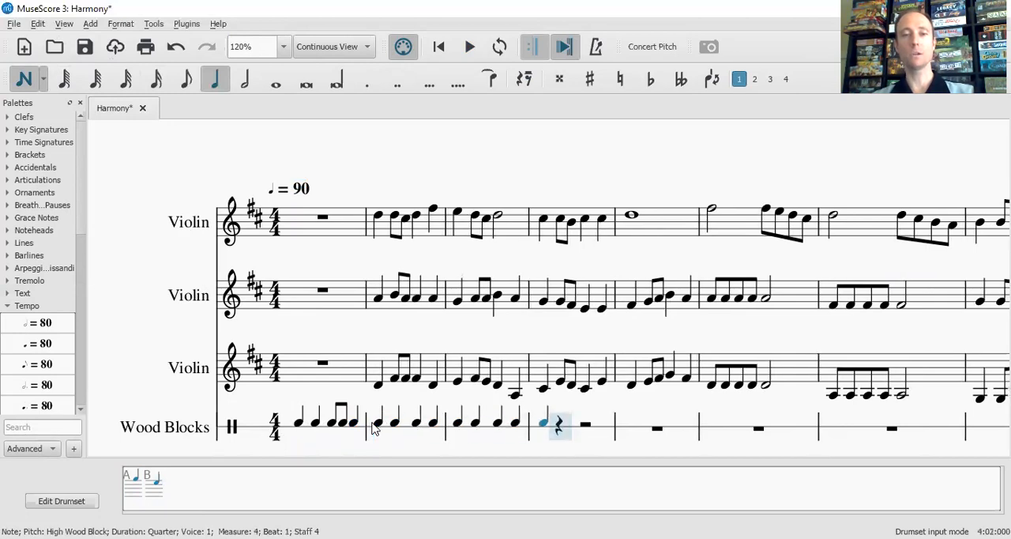
pyautogui.press('a')
pyautogui.press('a')
pyautogui.press('a')
pyautogui.press('a')
pyautogui.press('a')
pyautogui.press('a')
pyautogui.press('a')
pyautogui.press('a')
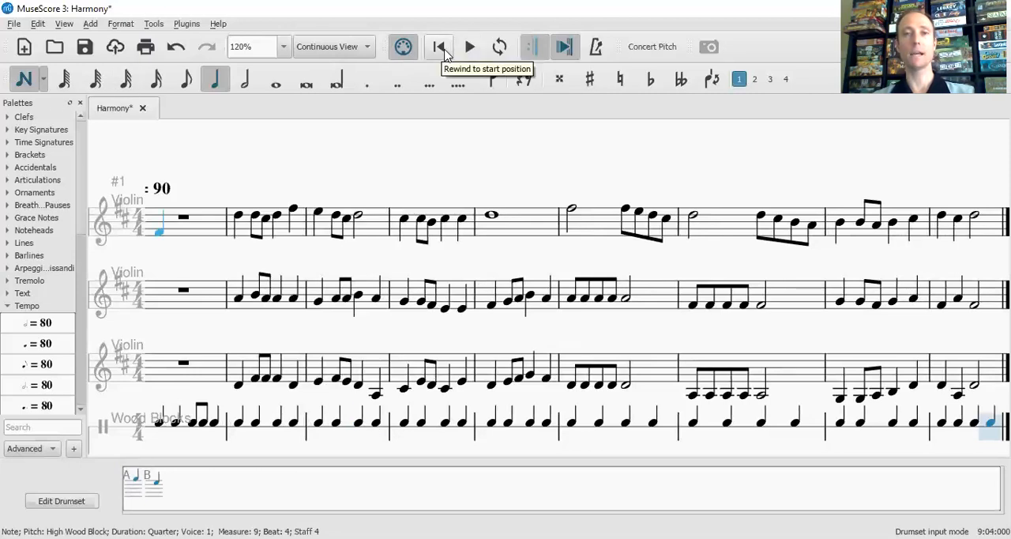
# Play the score from the beginning to hear the wood block count-in and beat, and stop the playback
pyautogui.click(440, 48)
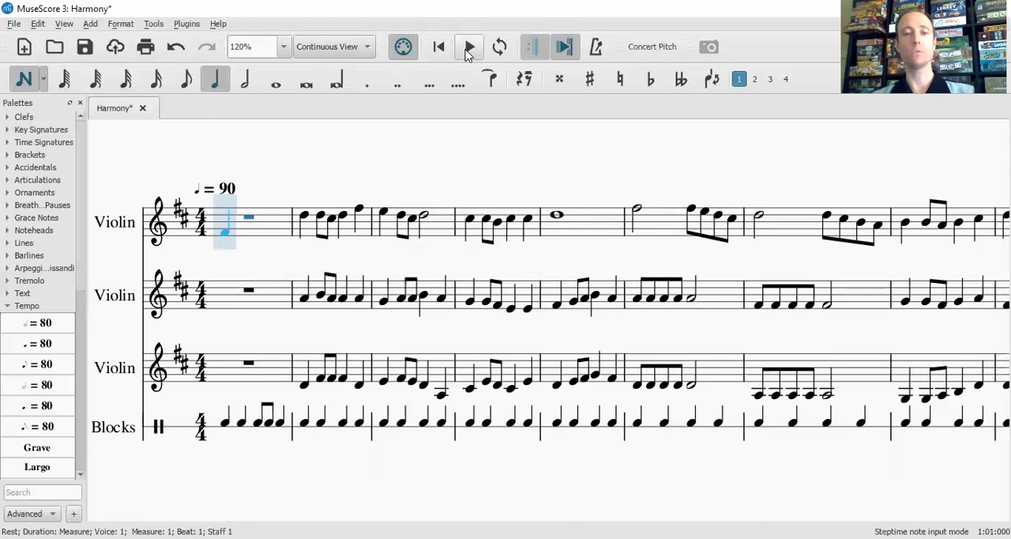
pyautogui.click(469, 49)
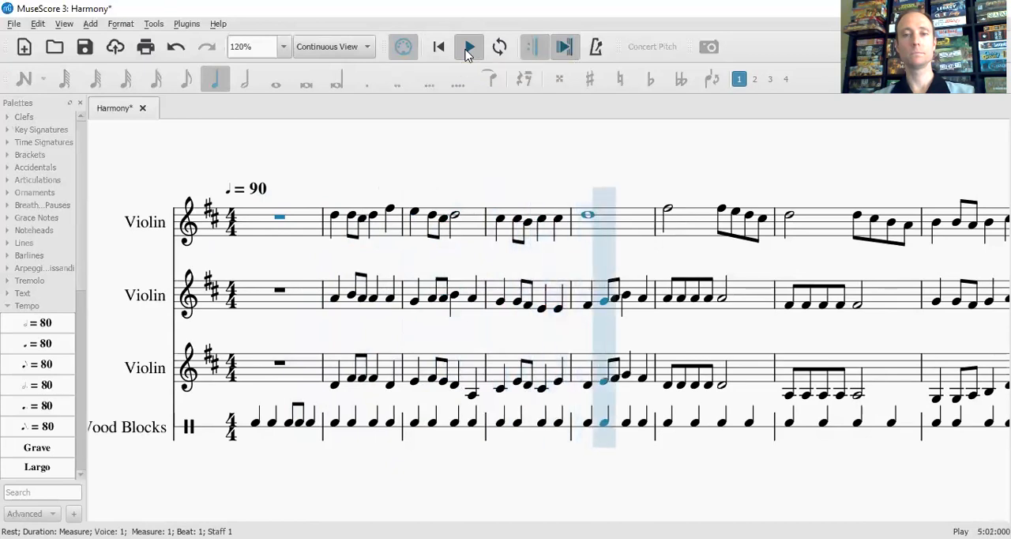
pyautogui.click(468, 49)
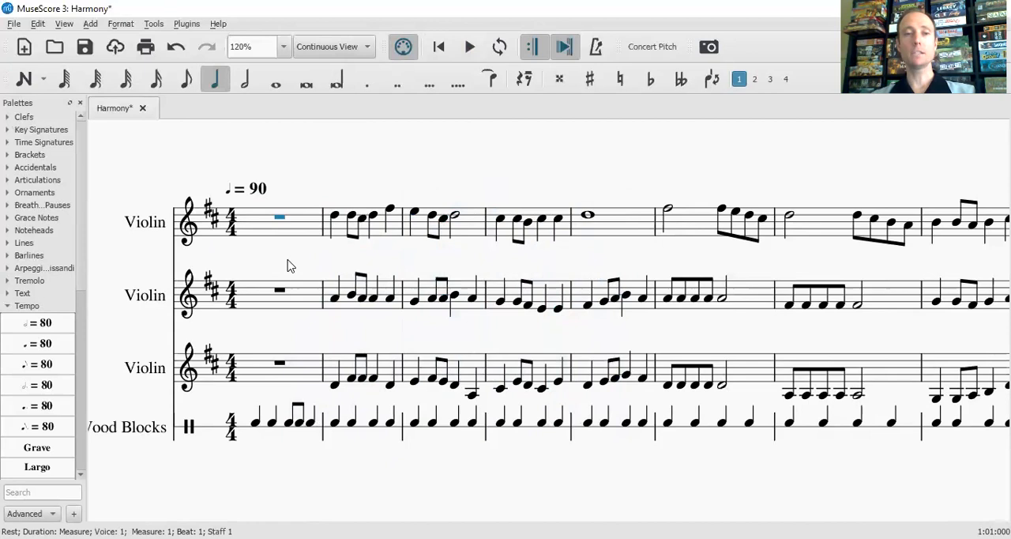
pyautogui.hscroll(2, 288, 266)
pyautogui.hscroll(-2, 288, 266)
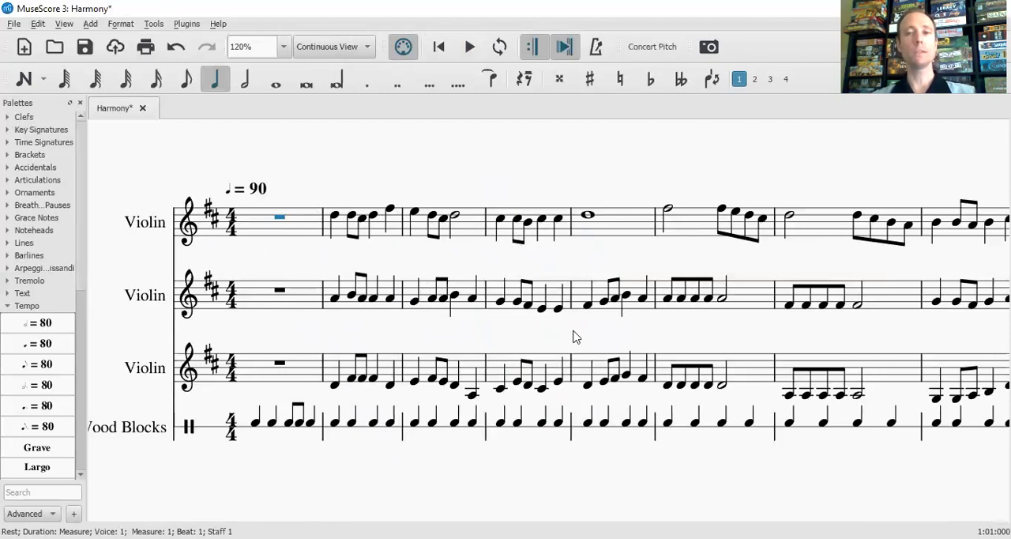
# Generate separate parts for all instruments in the Harmony score: the three violins and the Wood Blocks
pyautogui.click(14, 25)
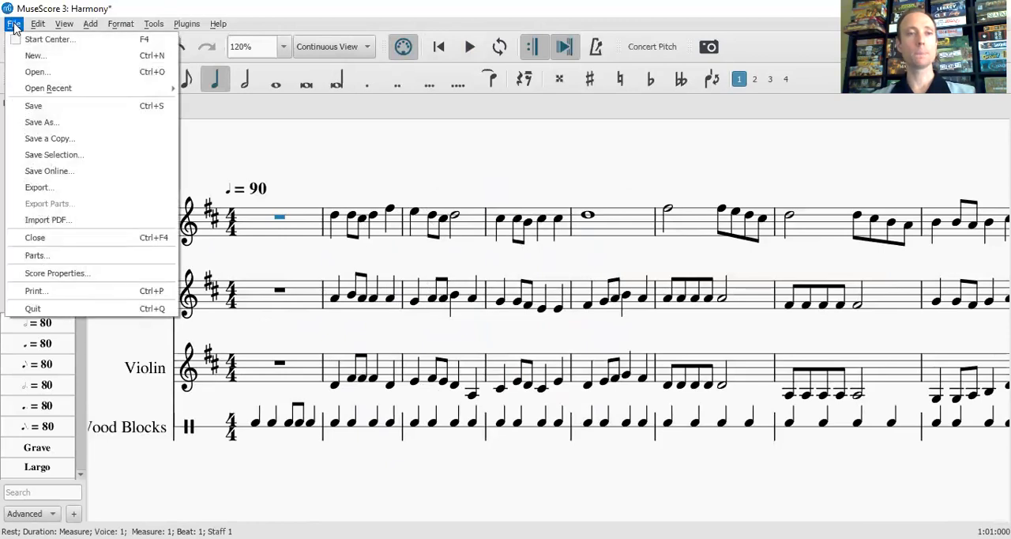
pyautogui.click(64, 255)
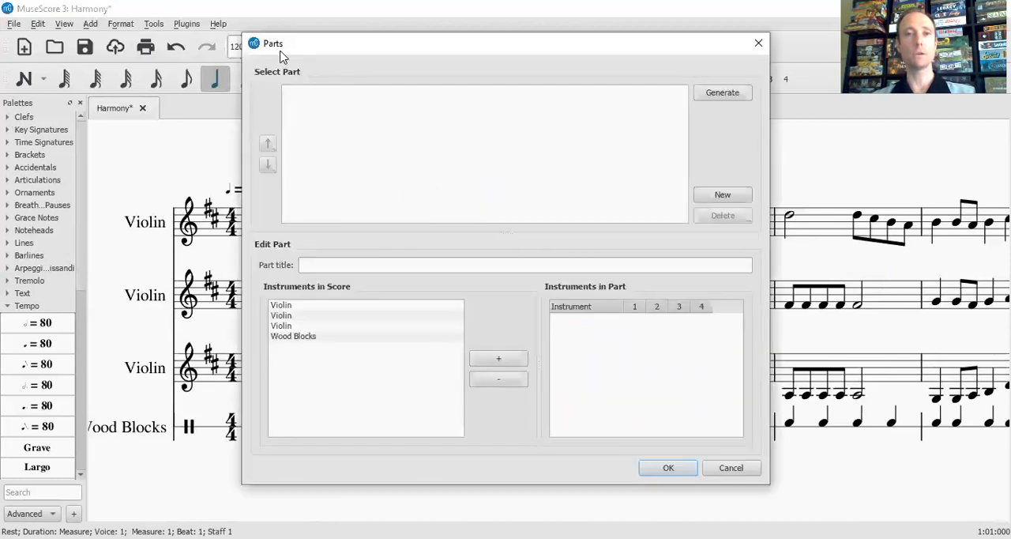
pyautogui.click(723, 93)
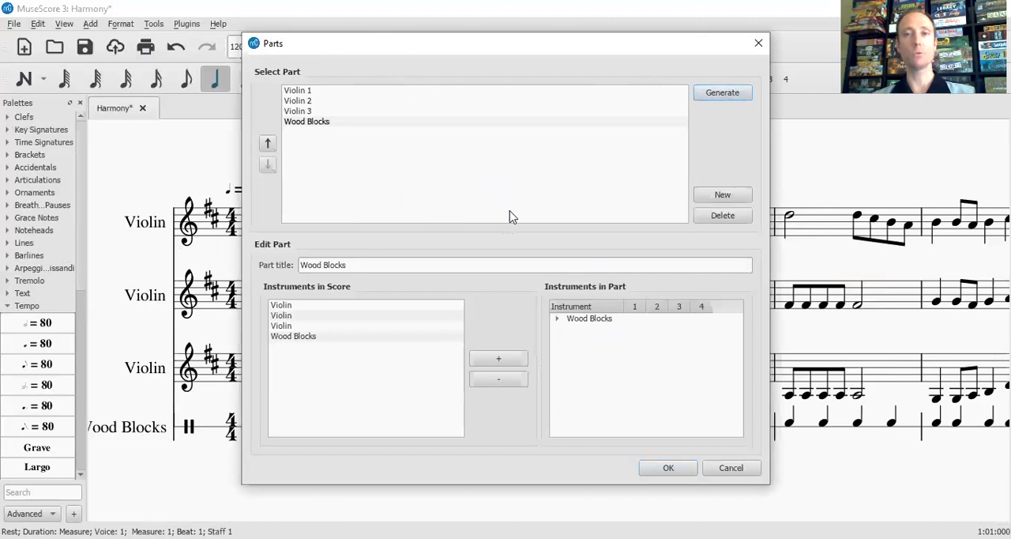
pyautogui.click(668, 468)
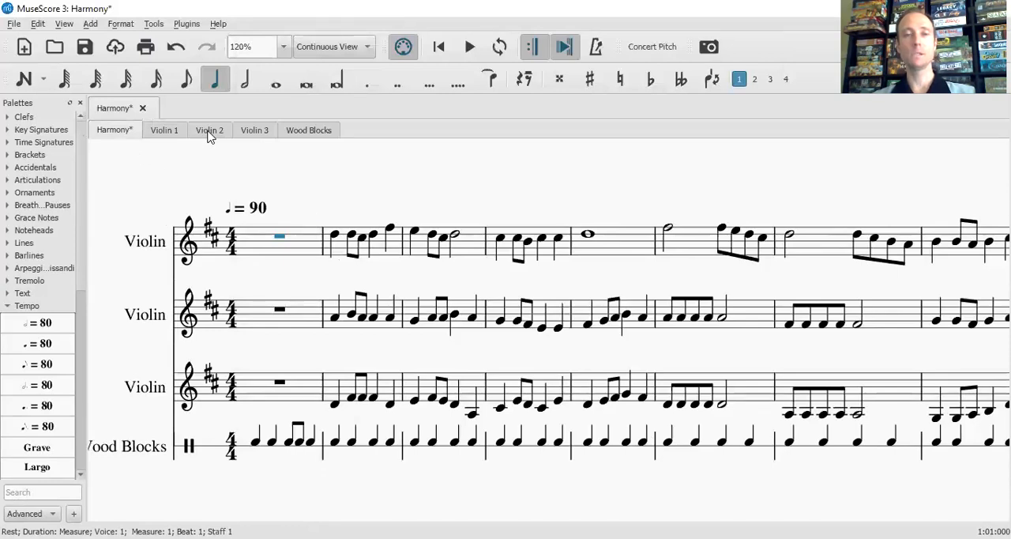
# View the generated Violin 1, Violin 2, Violin 3 and Wood Blocks parts one after another
pyautogui.click(166, 131)
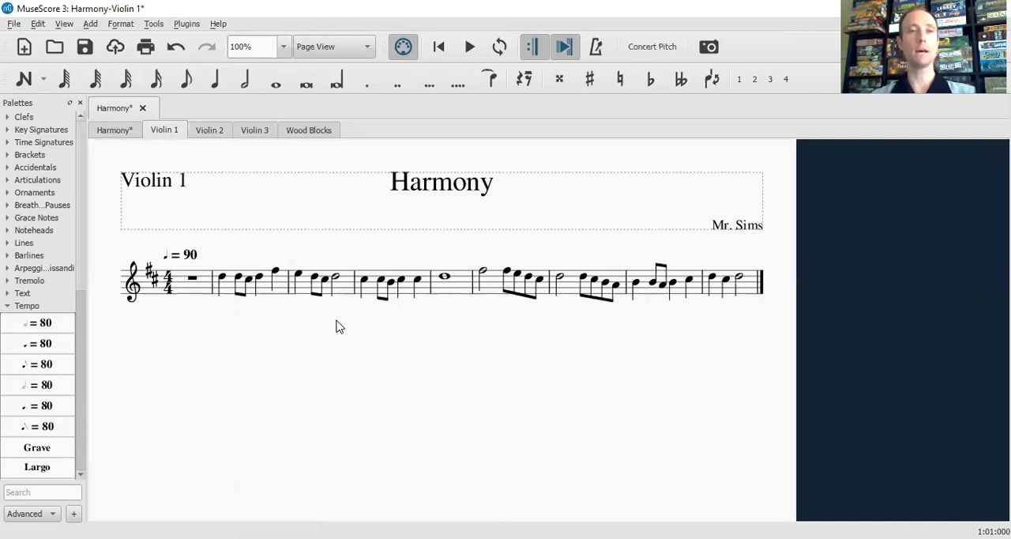
pyautogui.click(222, 136)
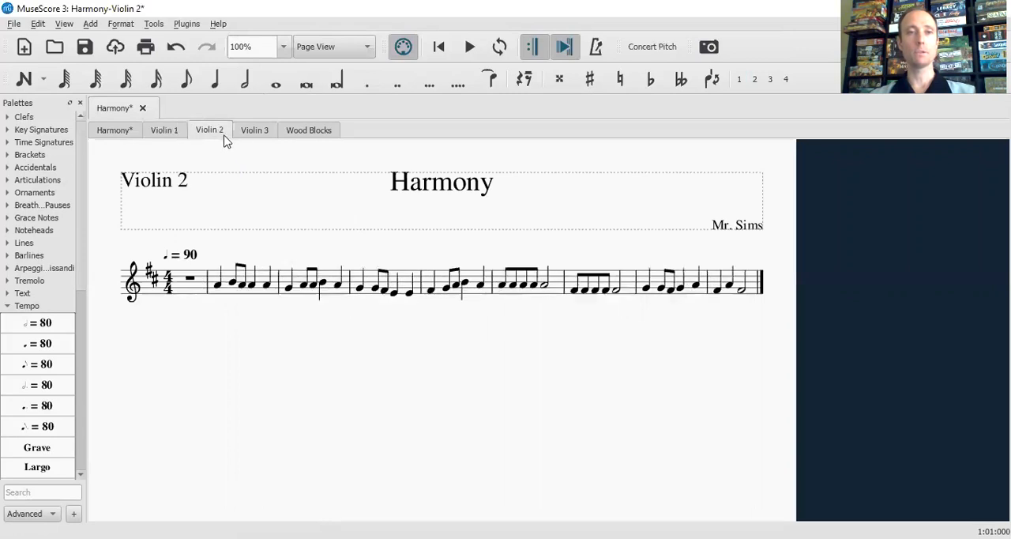
pyautogui.click(244, 136)
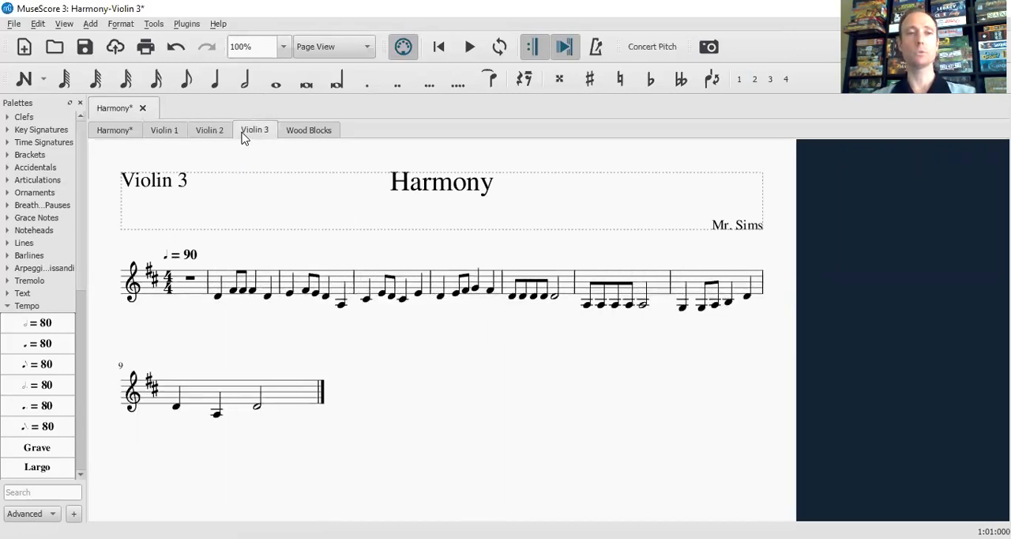
pyautogui.click(304, 133)
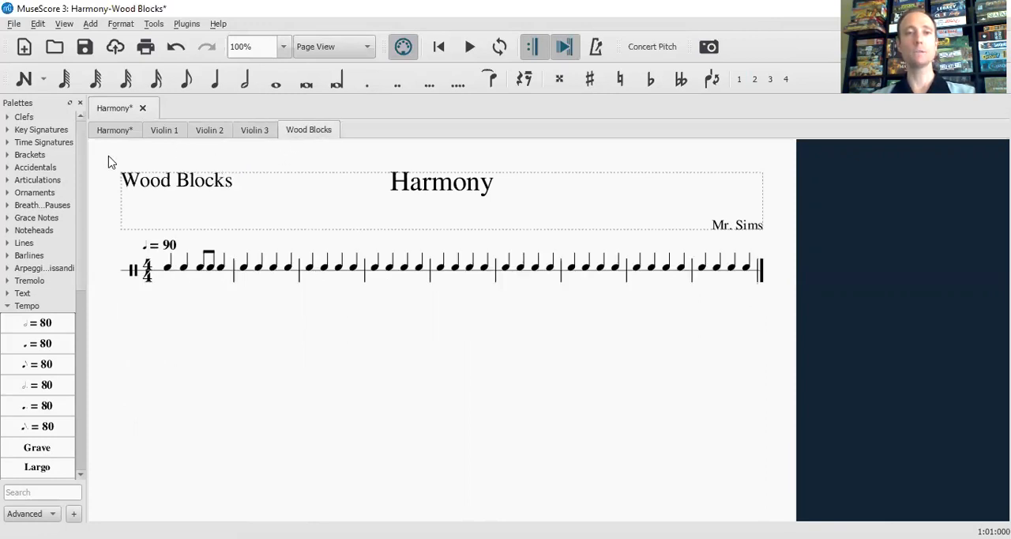